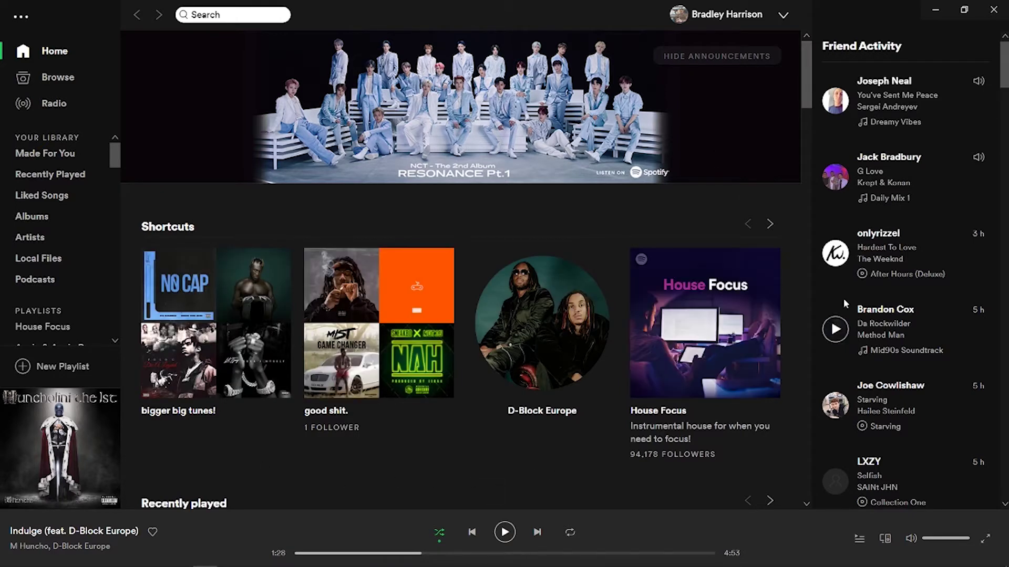
Minimize the Spotify desktop app to bring up spotify.com in Chrome
left_click(938, 10)
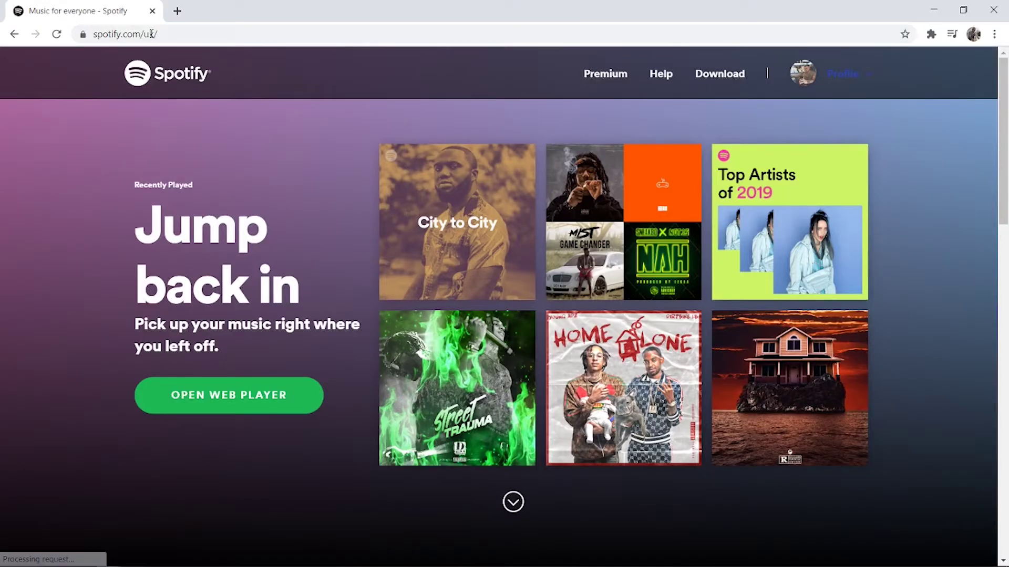
Go to the Account overview page through the Profile menu
left_click(125, 34)
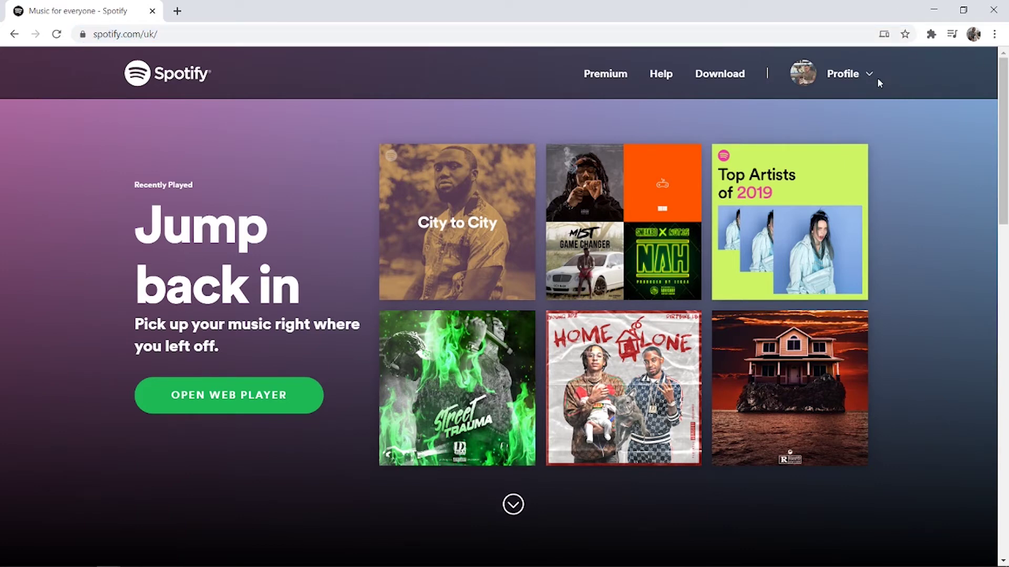
left_click(847, 73)
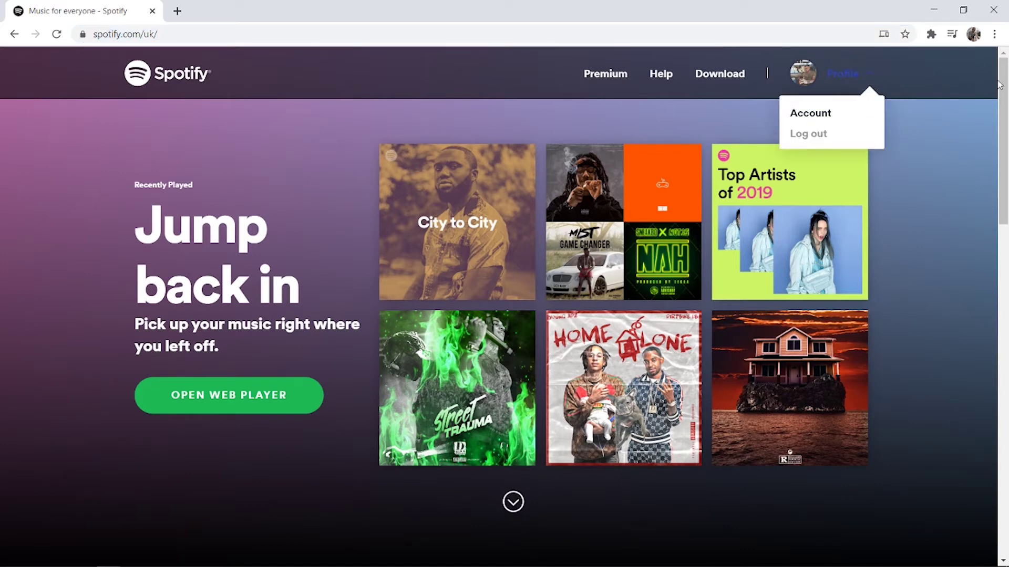
left_click(810, 114)
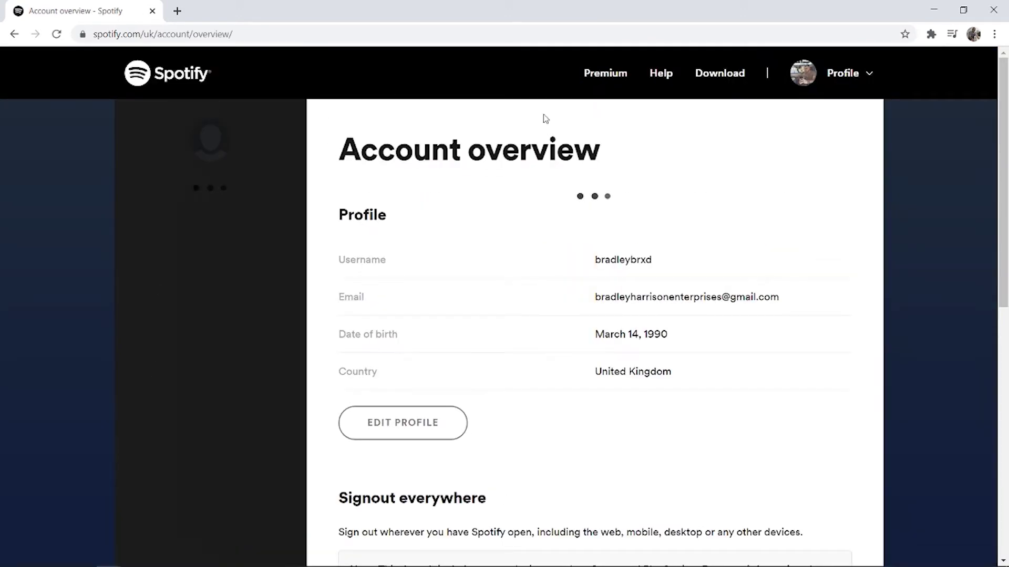
scroll(428, 415, "down", 4)
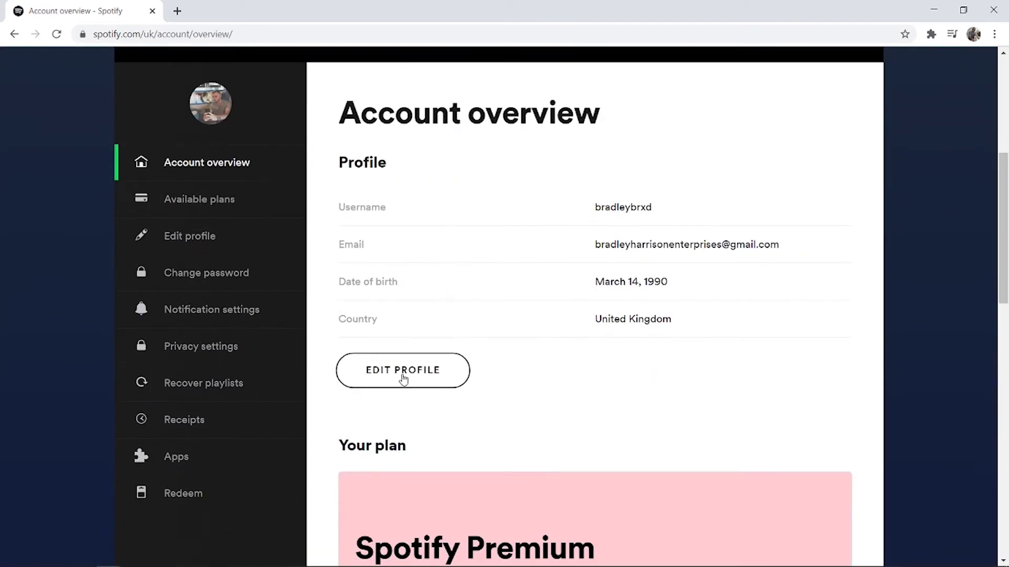
Open the Change your password form from the Account overview page
left_click(401, 374)
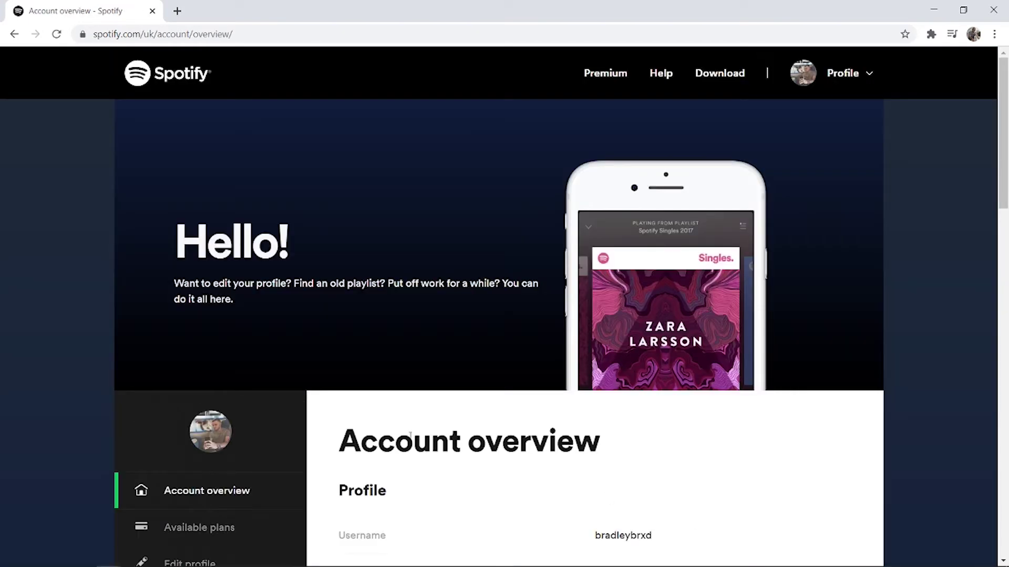
scroll(380, 433, "down", 3)
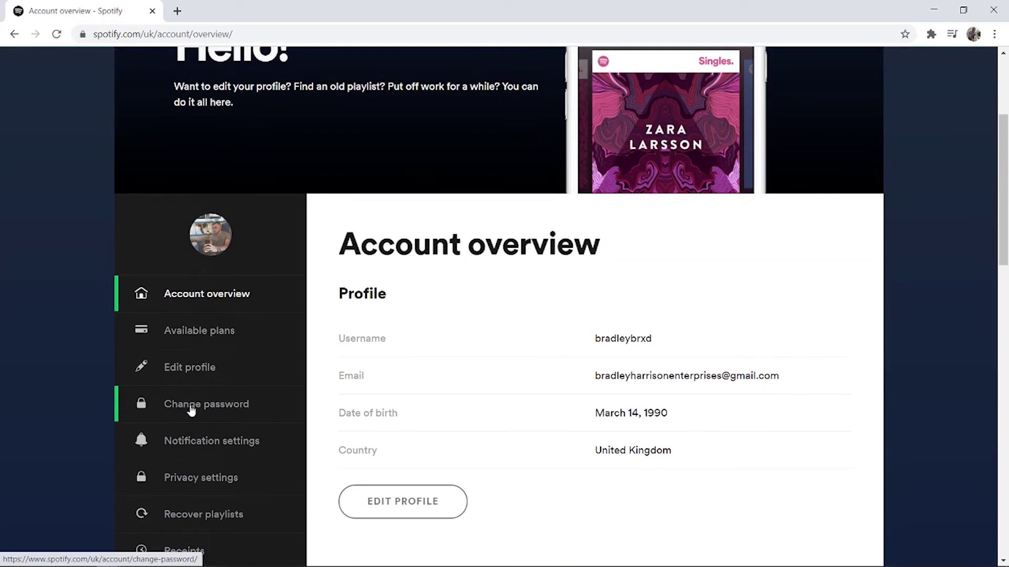
left_click(174, 410)
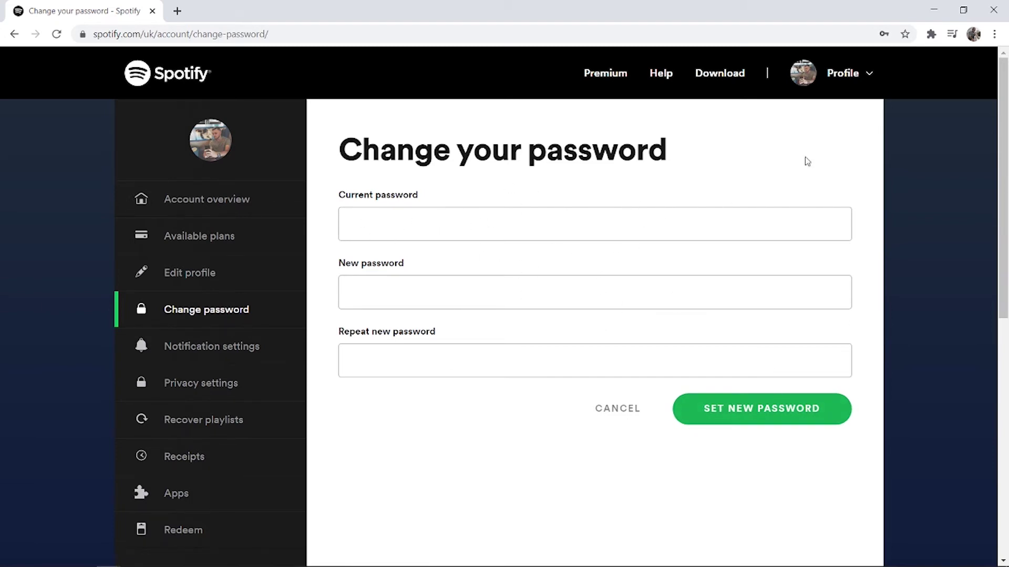
Log out through the Profile menu, then open the Password Reset page via Forgot your password
left_click(855, 72)
left_click(808, 133)
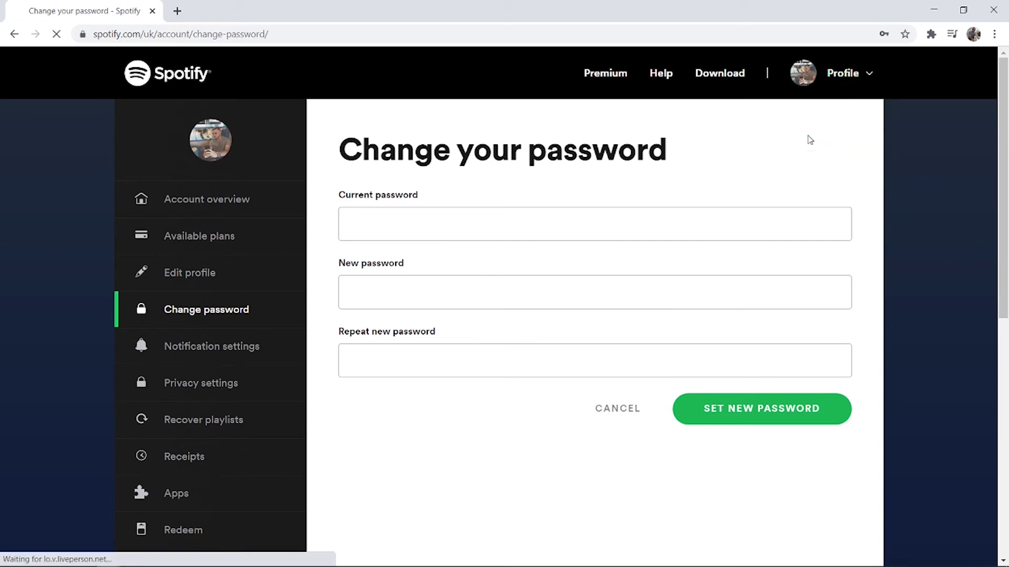
left_click(867, 73)
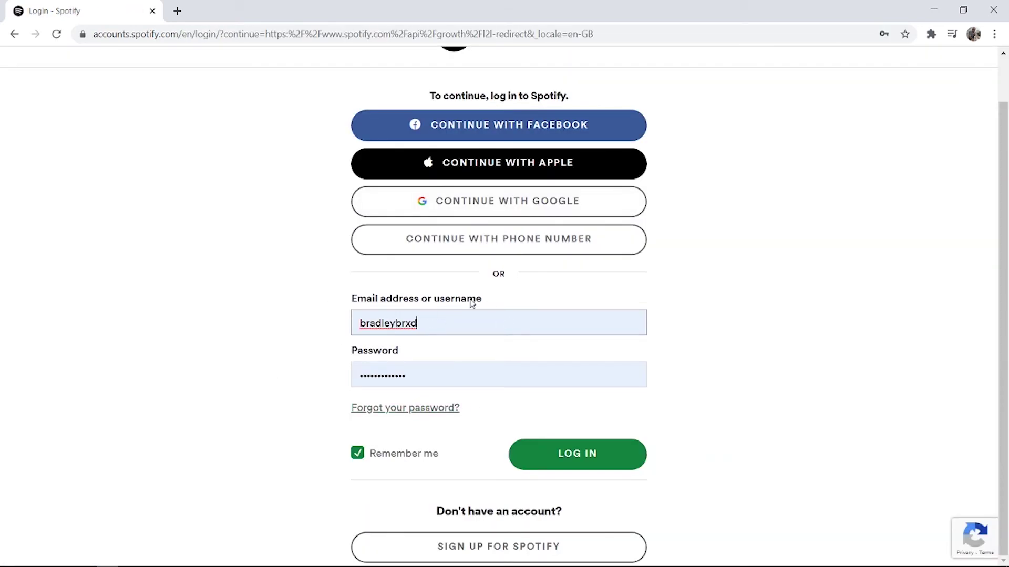
left_click(390, 411)
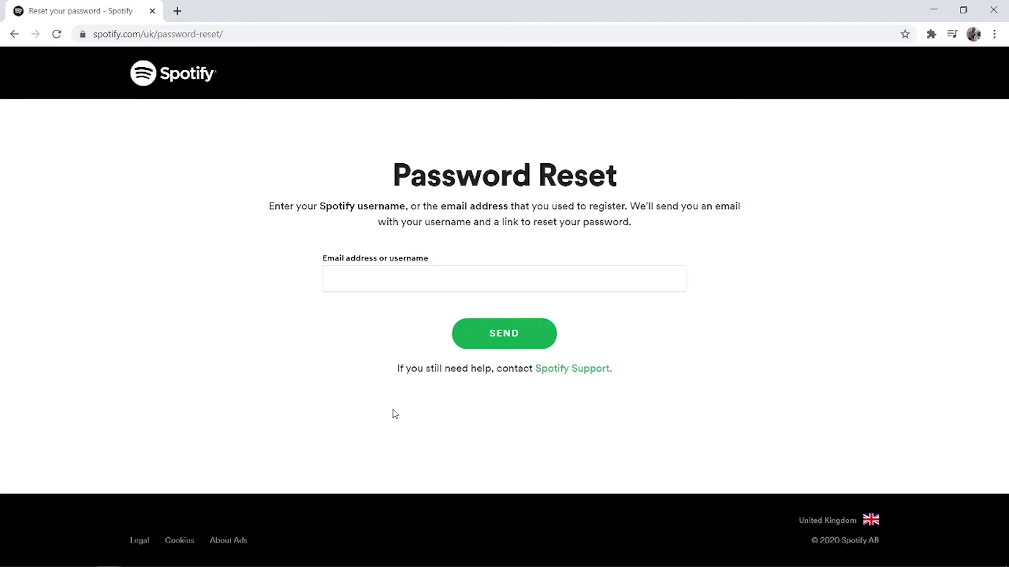